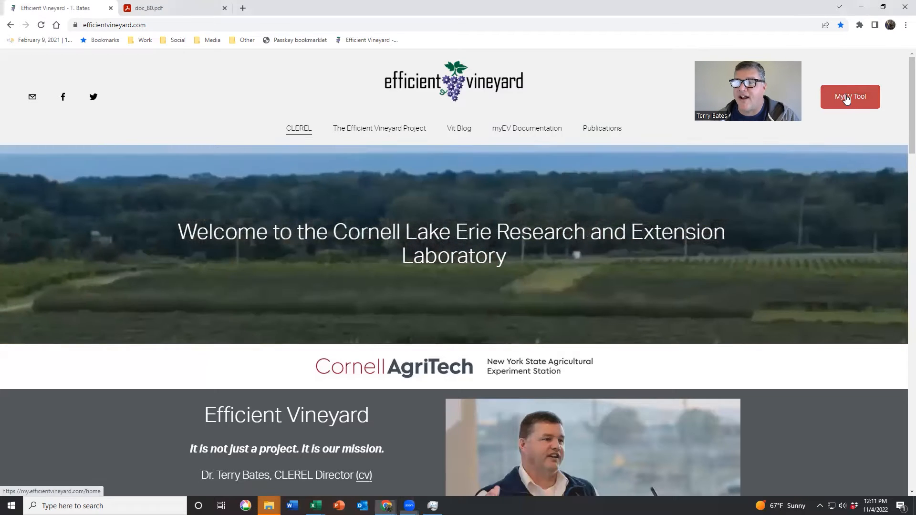
Step: Open the myEV tool and examine the CLEREL Facility's block data headers in the farm settings, leaving them unsaved
left_click(845, 98)
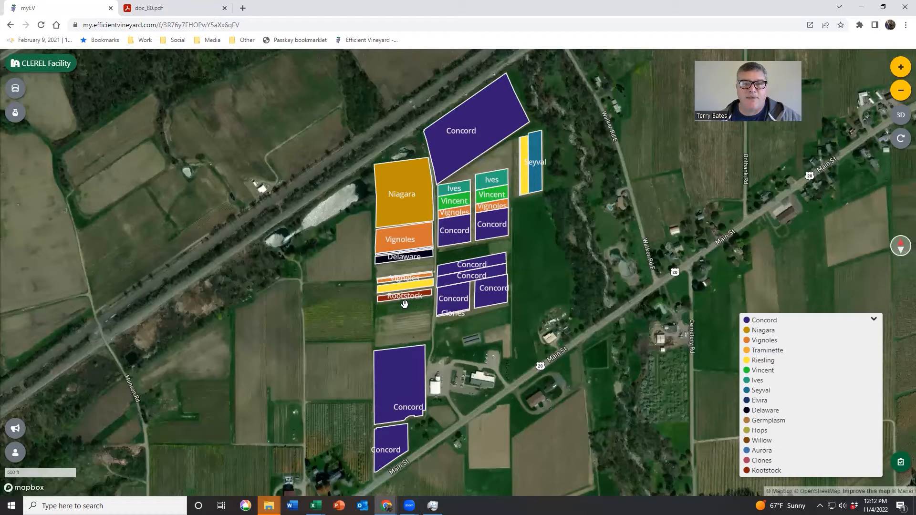
left_click(42, 65)
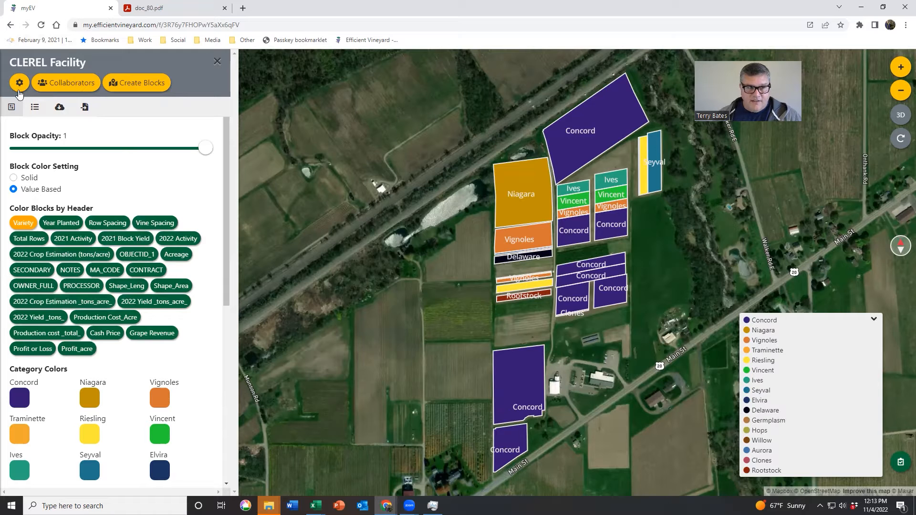
left_click(19, 84)
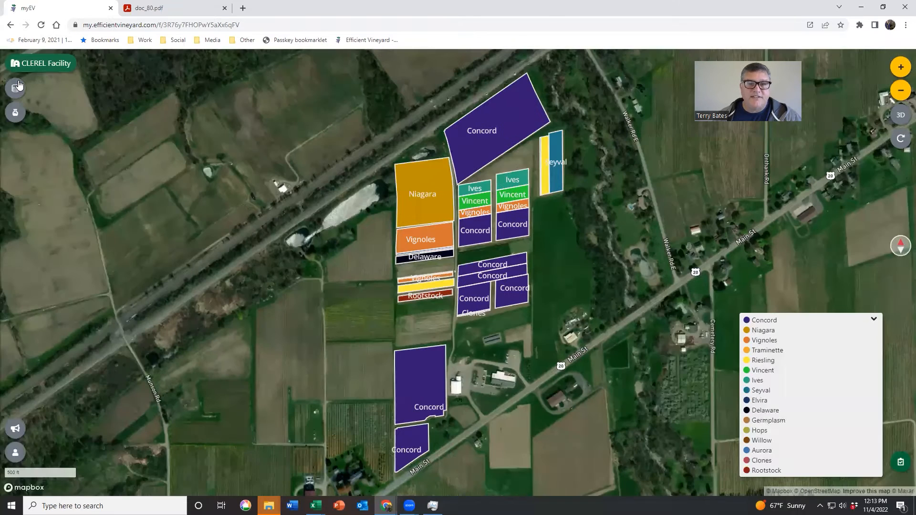
left_click(18, 82)
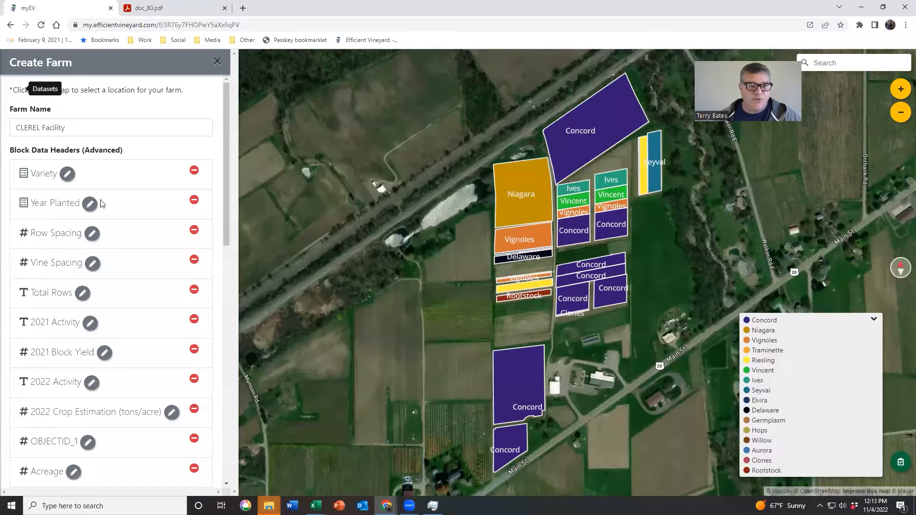
scroll(101, 203, "down", 6)
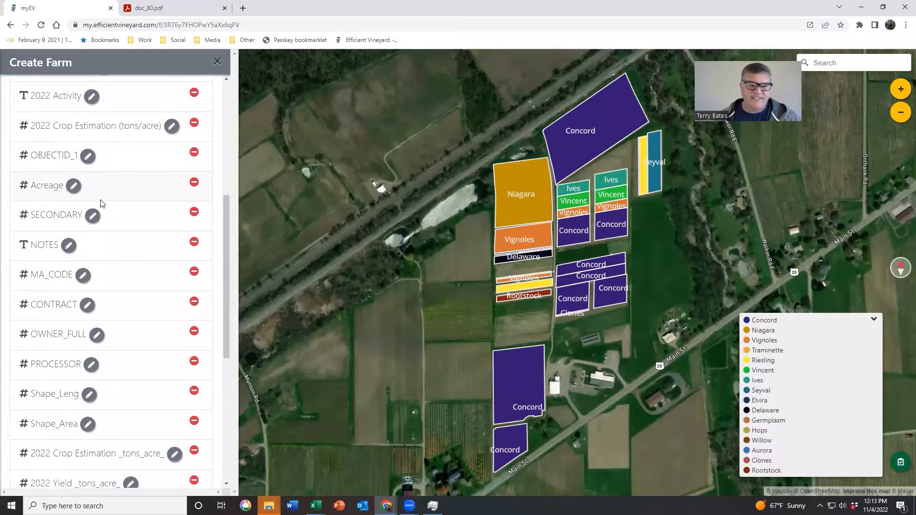
scroll(101, 204, "down", 4)
scroll(101, 203, "down", 2)
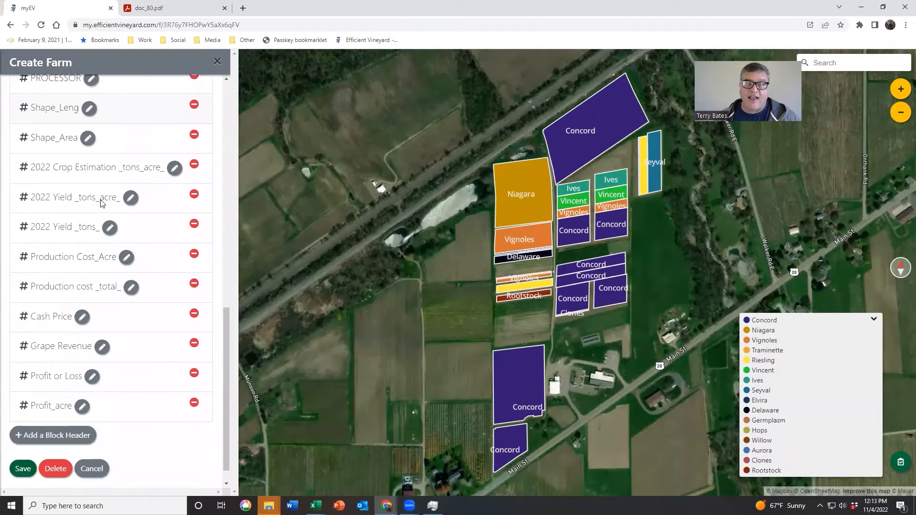
scroll(135, 324, "up", 4)
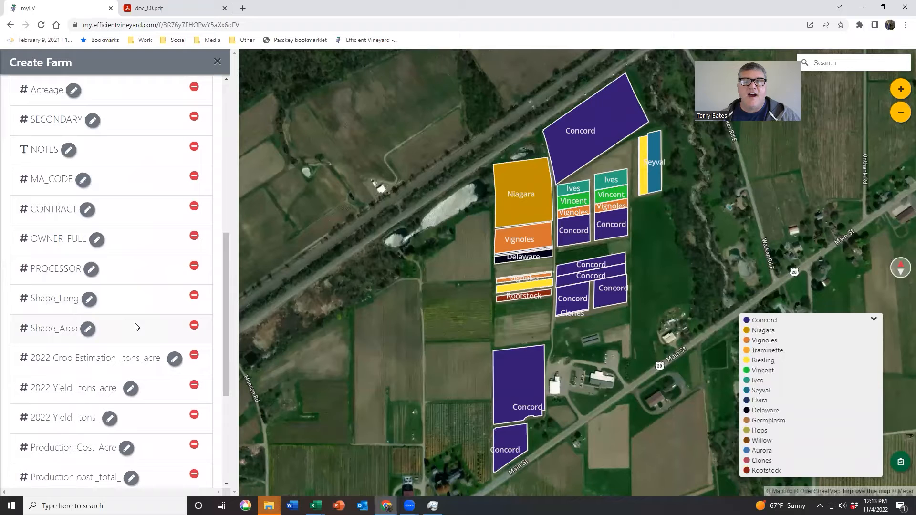
left_click(217, 61)
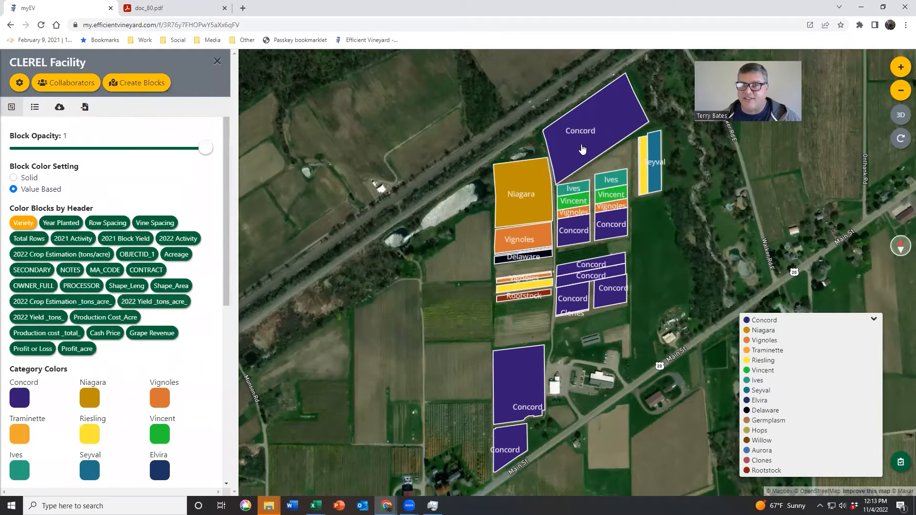
Step: Examine the attributes of the Railroad Block, from its planting data to its 2022 yield, cost and profit, and close its details
left_click(580, 146)
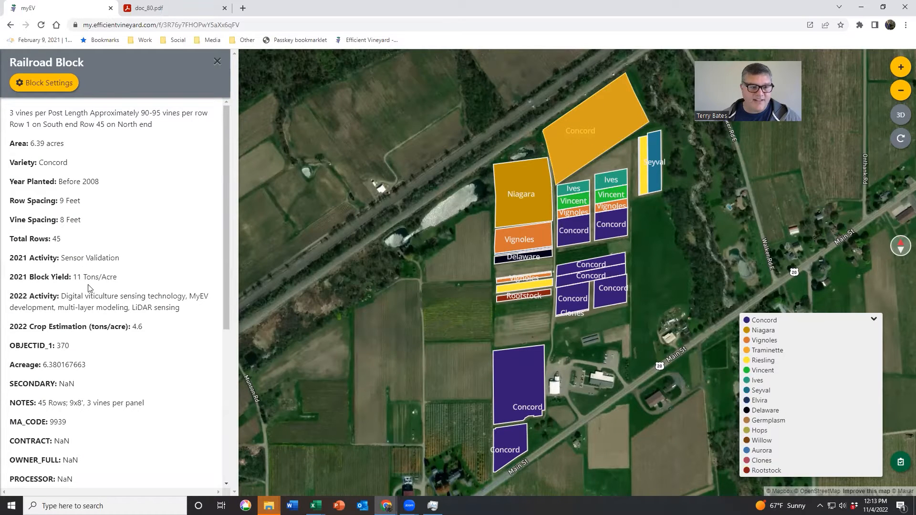
scroll(85, 277, "down", 5)
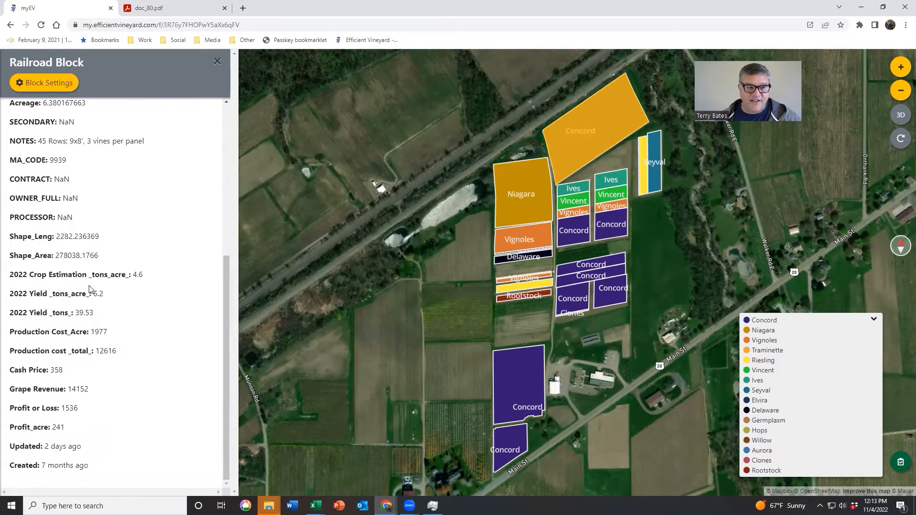
scroll(89, 289, "up", 5)
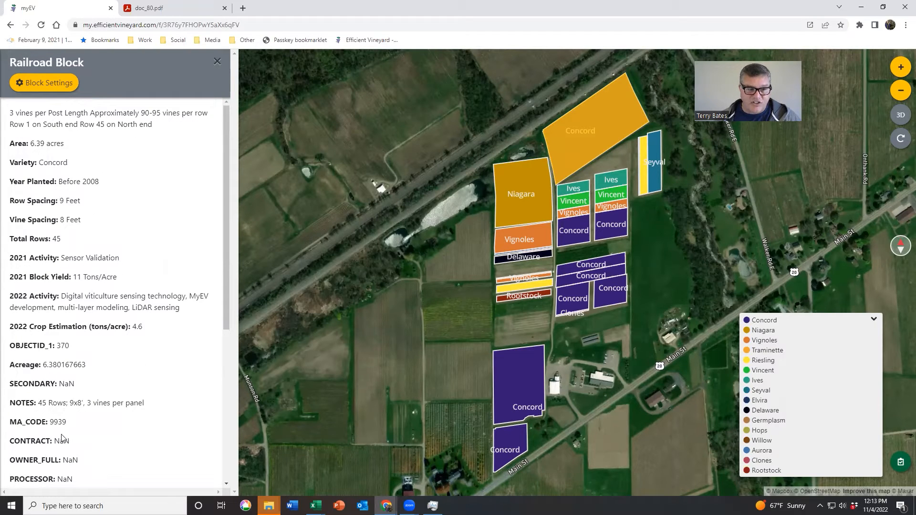
scroll(70, 420, "down", 4)
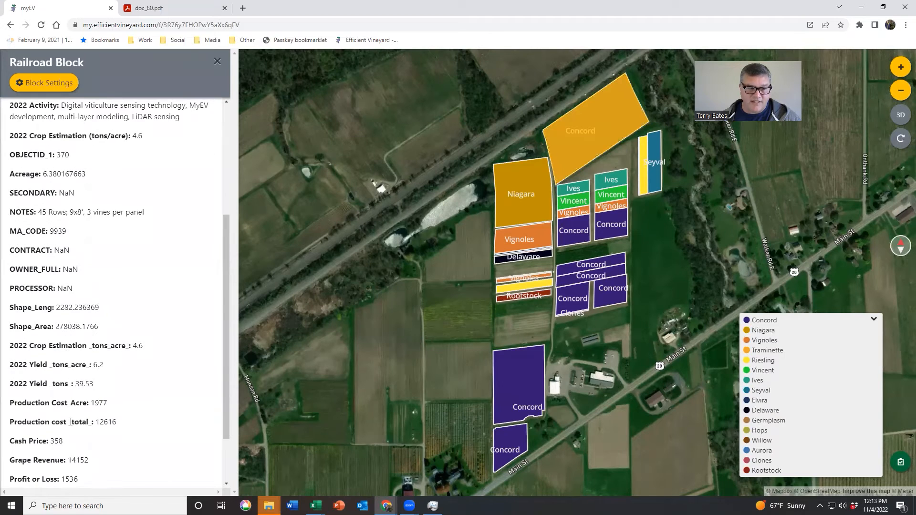
left_click(216, 60)
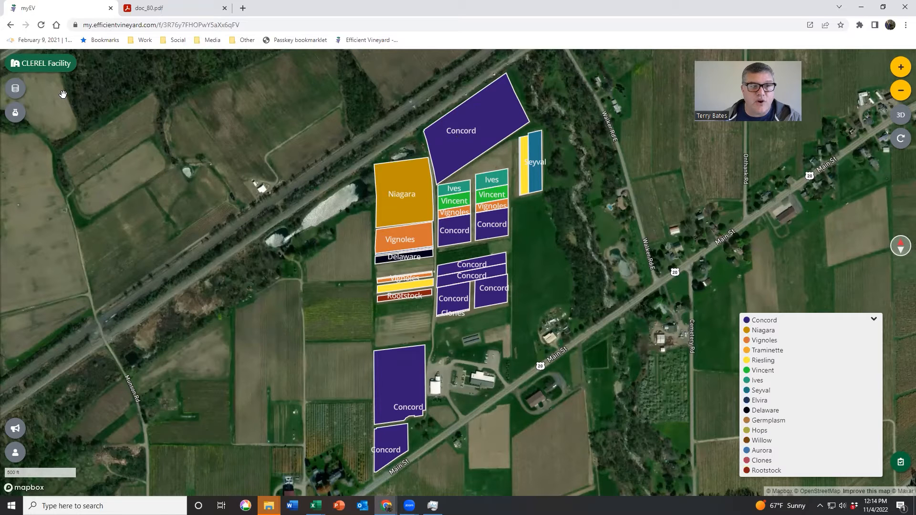
Step: Download the CLEREL Facility block data as CSV and look through its columns in Excel
left_click(47, 63)
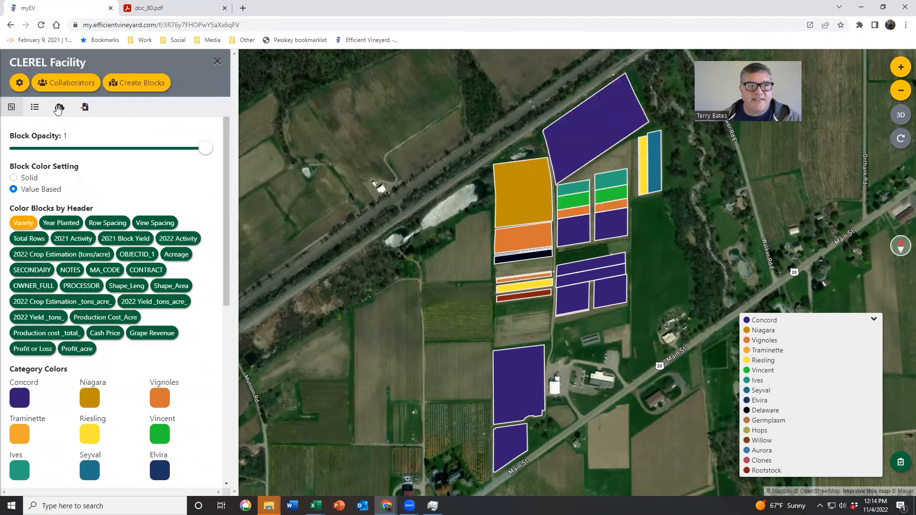
left_click(60, 109)
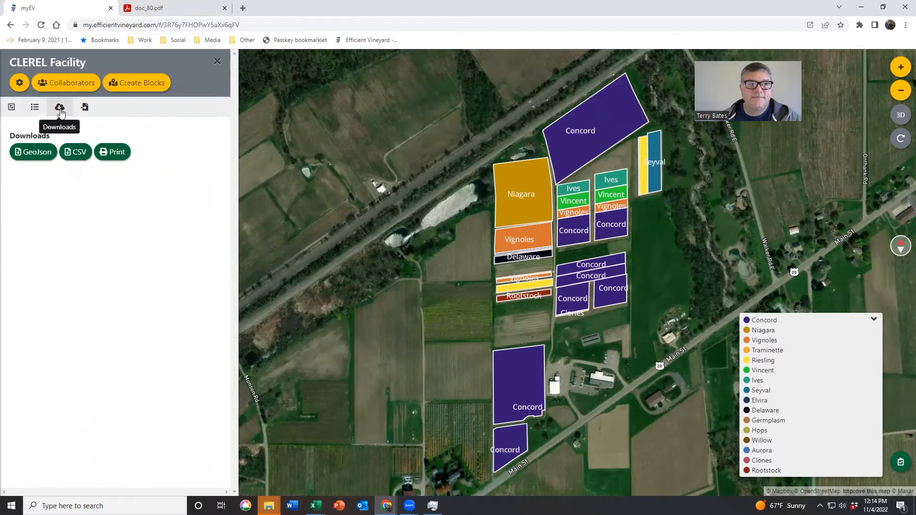
left_click(76, 152)
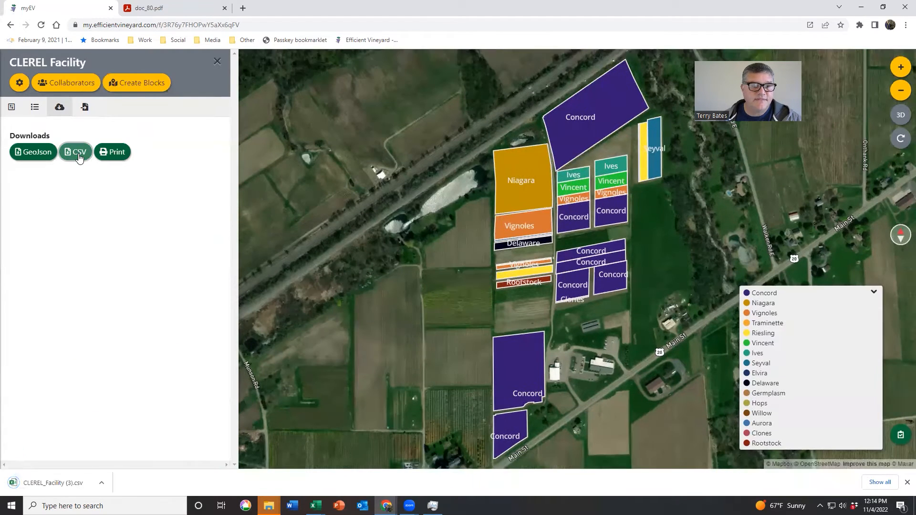
left_click(101, 482)
left_click(118, 423)
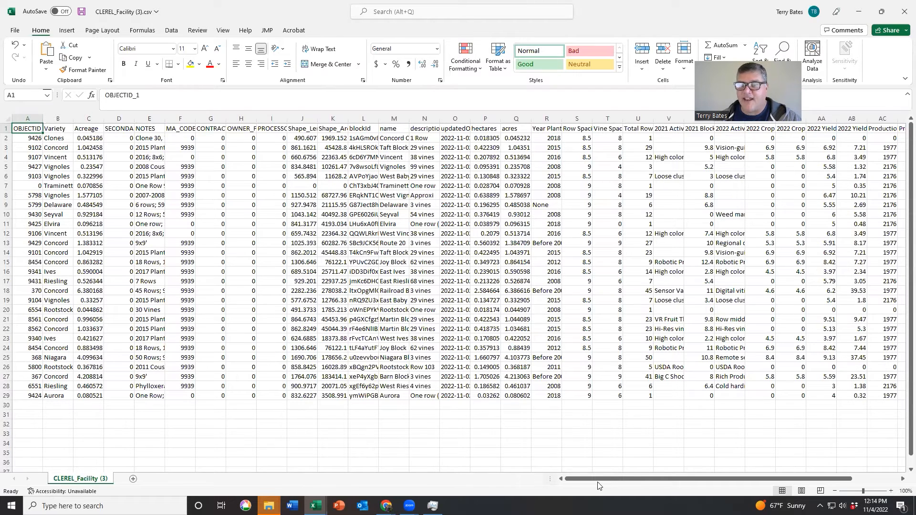
left_click_drag(596, 481, 643, 480)
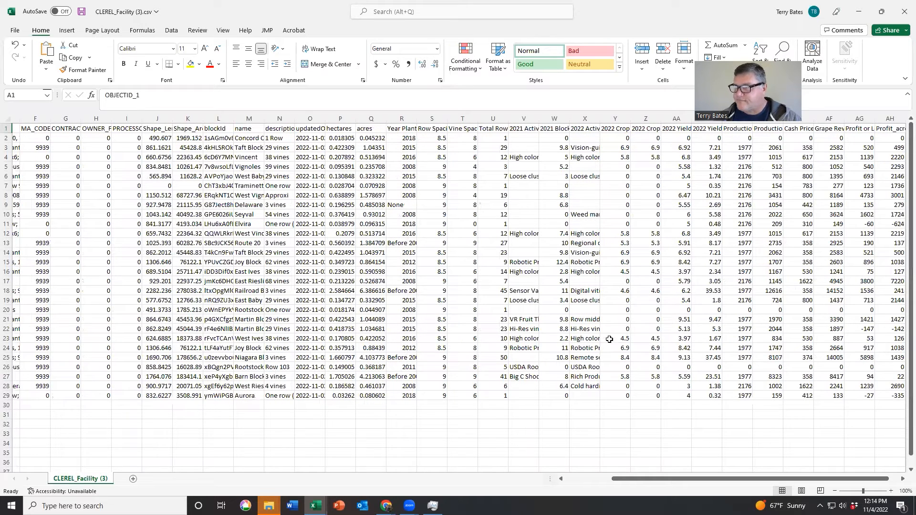
left_click(896, 13)
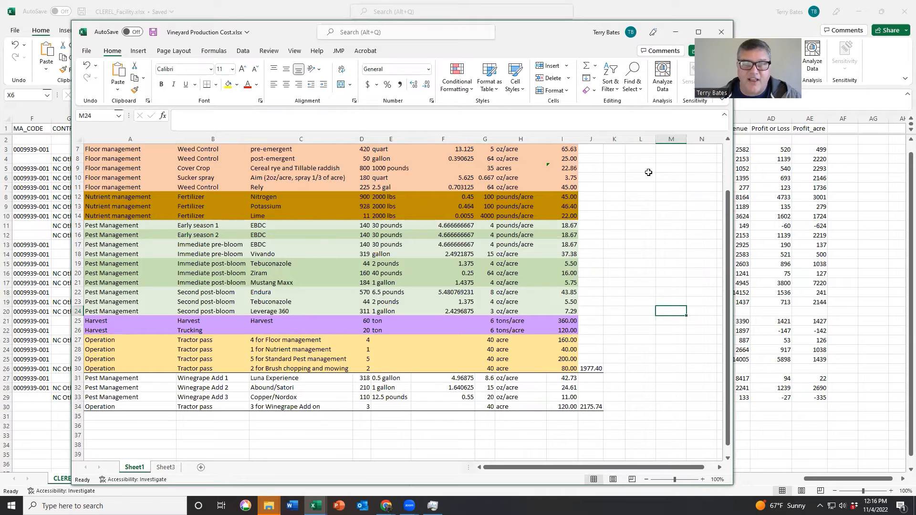
Step: Examine the per-acre cost table, its total formula and the Sheet3 cost pie chart in Vineyard Production Cost.xlsx, and put the workbooks away
scroll(486, 255, "up", 2)
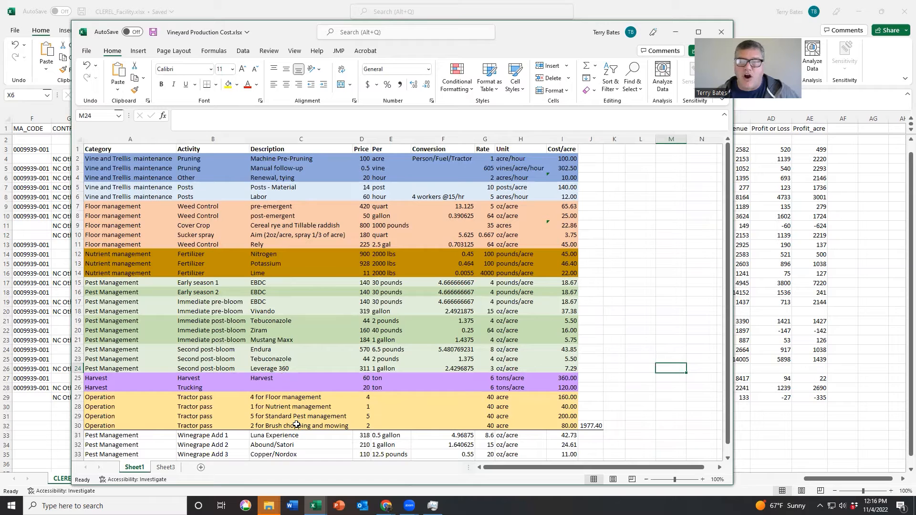
left_click(590, 425)
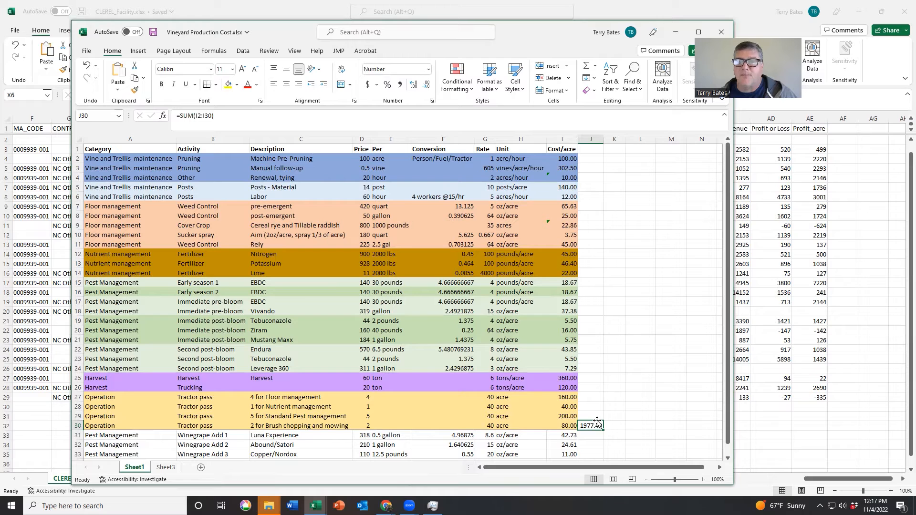
left_click(159, 468)
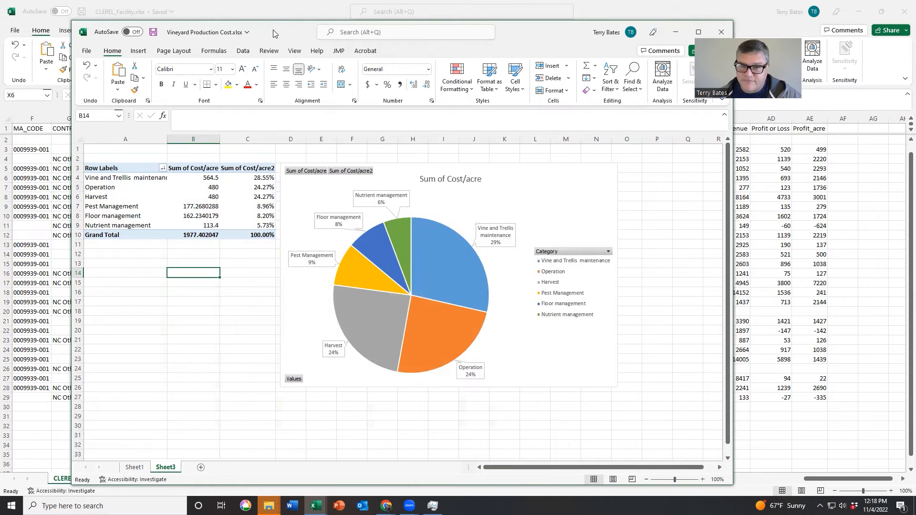
left_click(675, 32)
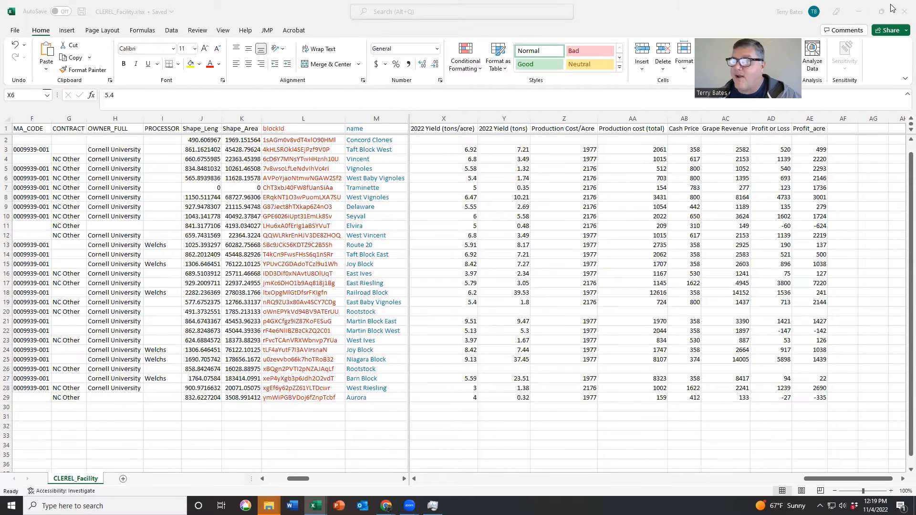
left_click(858, 12)
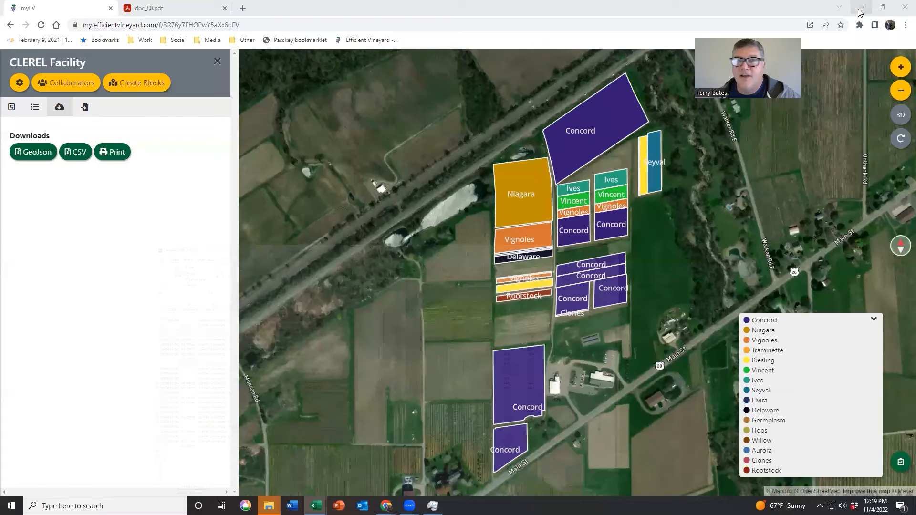
Step: Read the variety prices in the 2022 Finger Lakes Grape Price Survey PDF and check the yield, cost and profit columns in CLEREL_Facility.xlsx
left_click(162, 8)
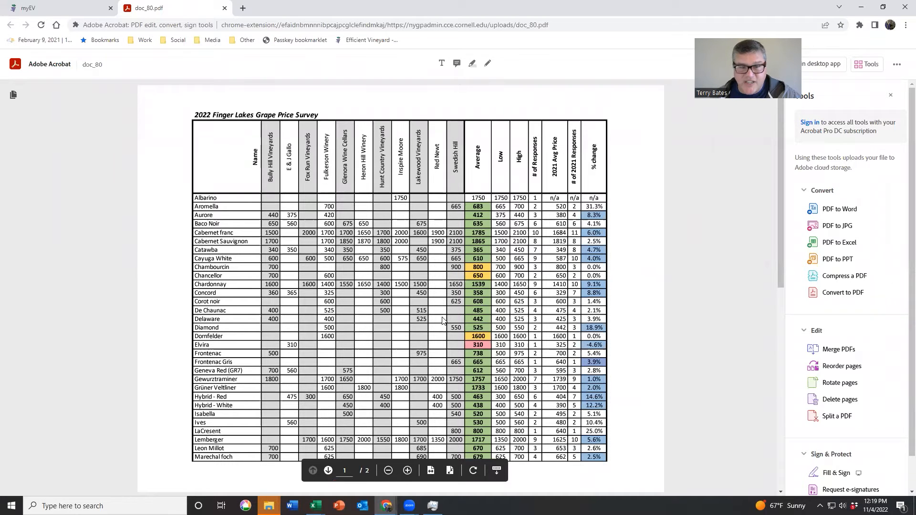
scroll(444, 317, "down", 5)
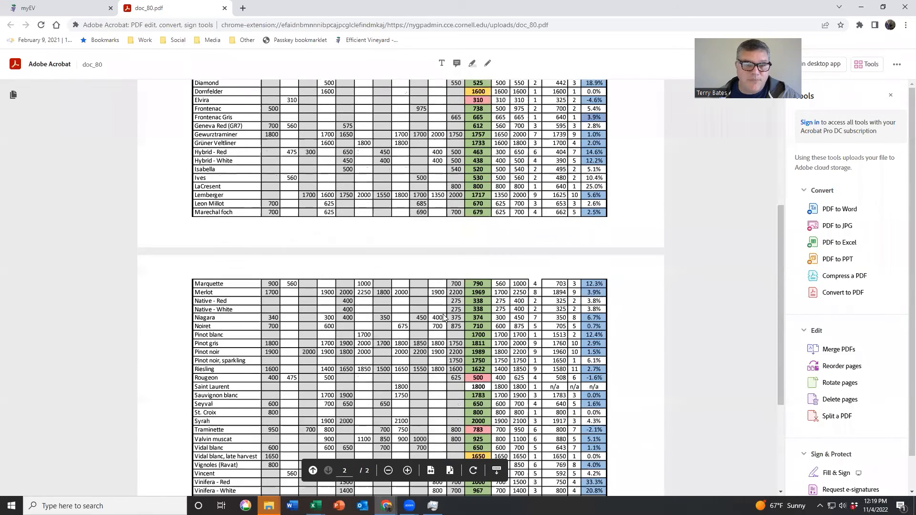
scroll(444, 317, "down", 4)
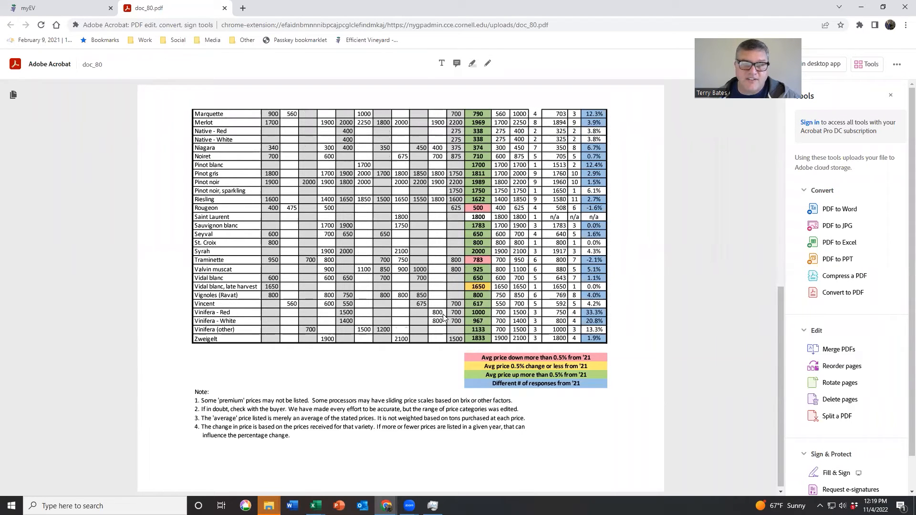
scroll(444, 318, "up", 8)
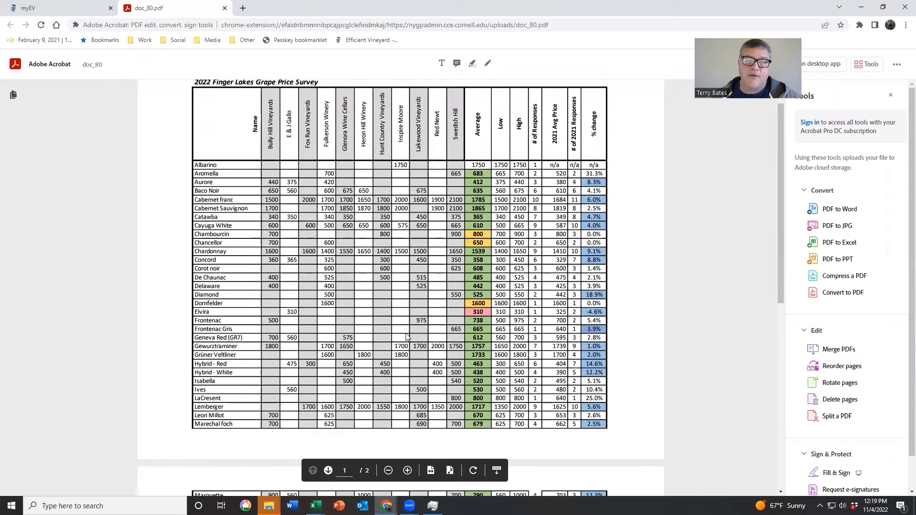
scroll(406, 336, "down", 5)
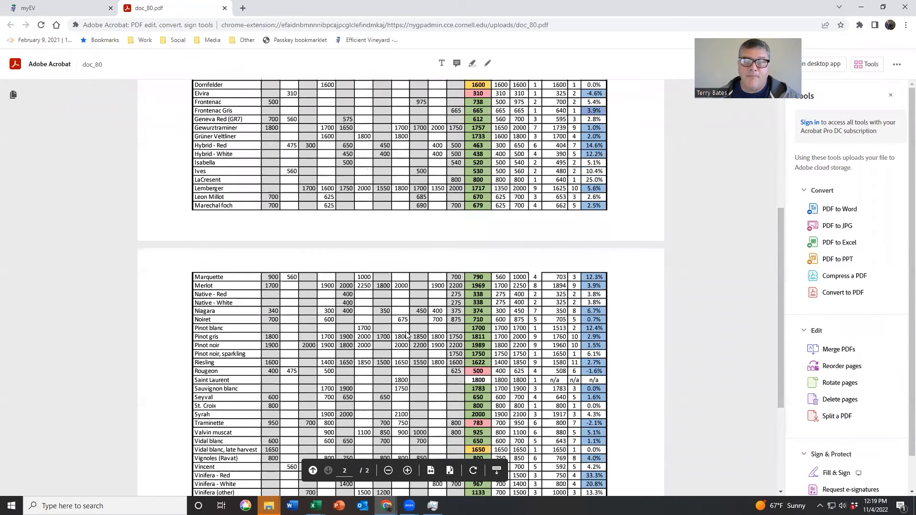
scroll(360, 245, "down", 2)
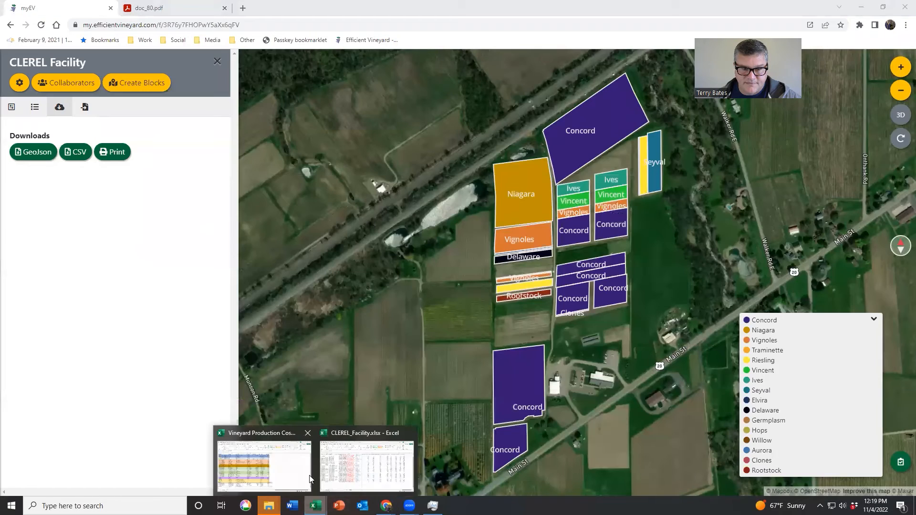
left_click(362, 466)
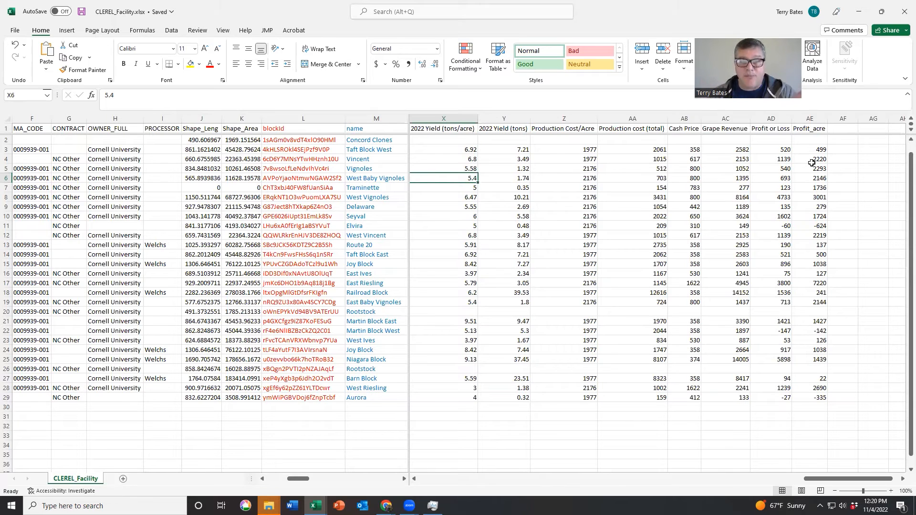
left_click(861, 16)
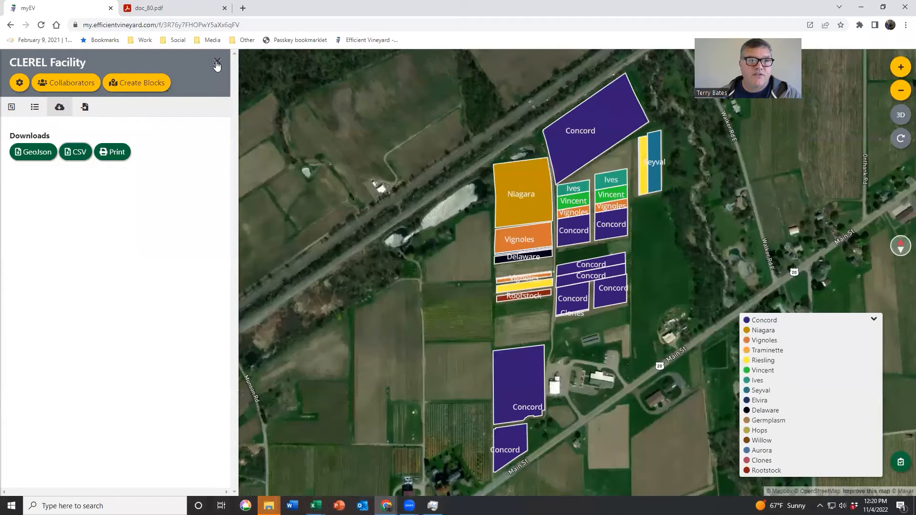
Step: Color the CLEREL Facility blocks on the myEV map by the 2022 Yield _tons_acre_ header
left_click(217, 63)
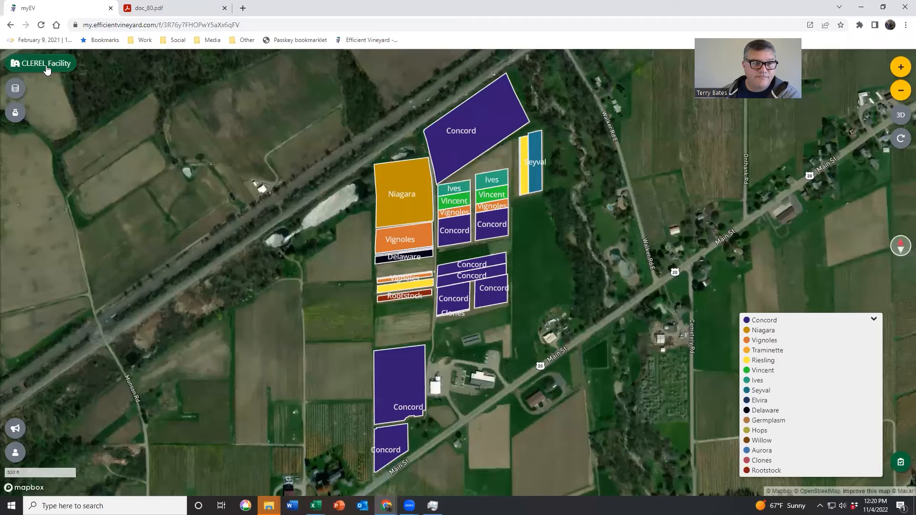
left_click(44, 63)
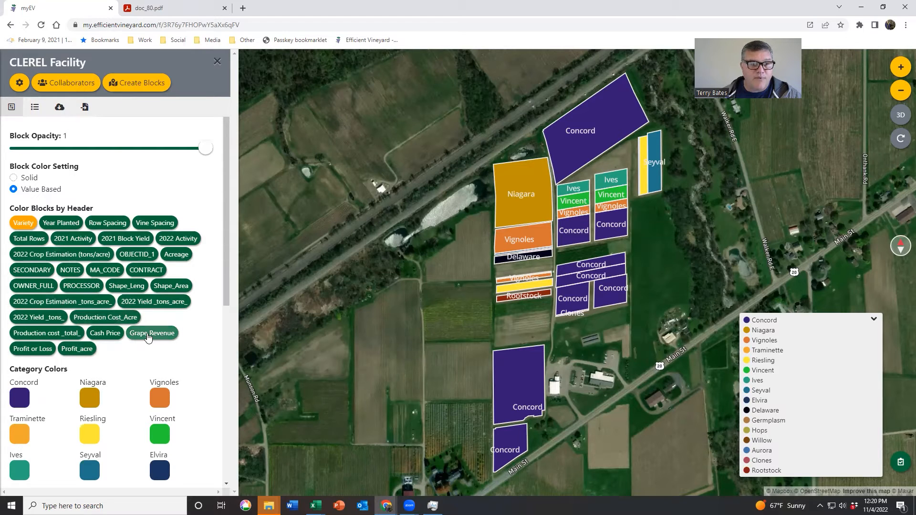
left_click(155, 303)
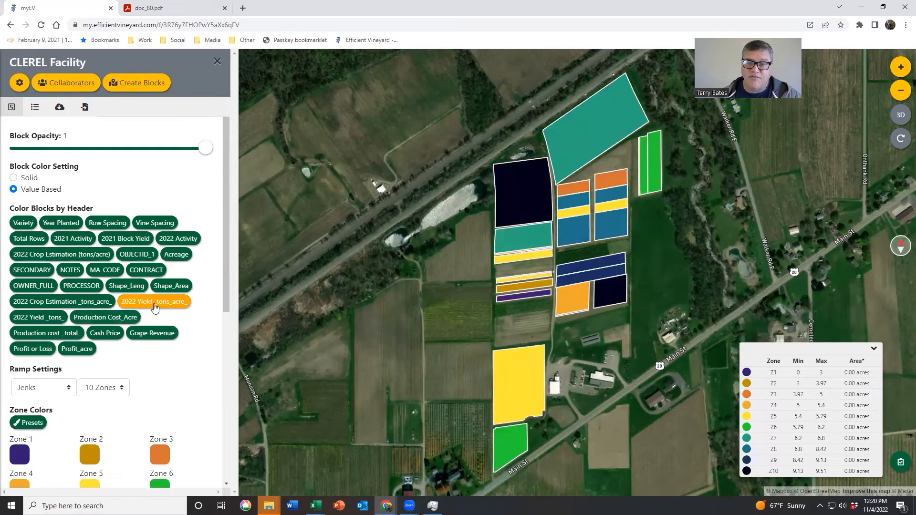
Step: Keep the Jenks ramp for the 2022 yield map and apply the zone color preset running from brown through green to dark blue
left_click(68, 390)
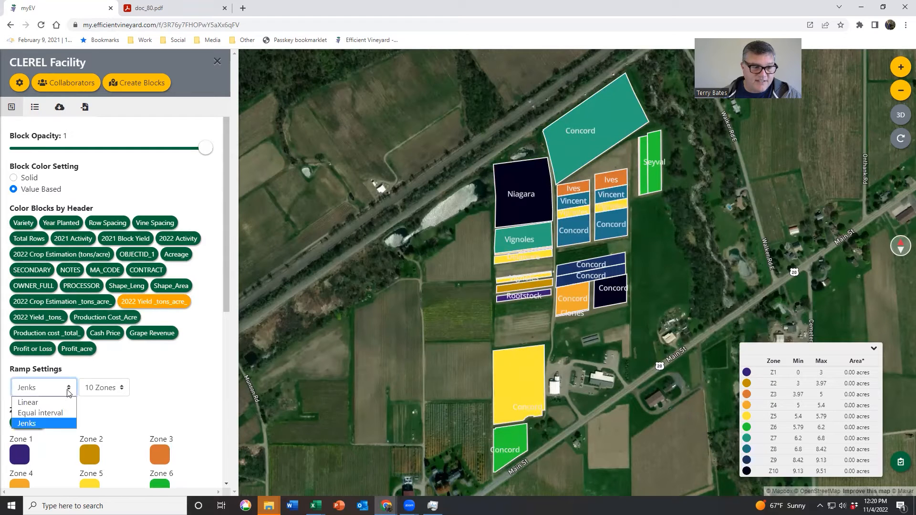
left_click(45, 423)
left_click(30, 422)
left_click(125, 440)
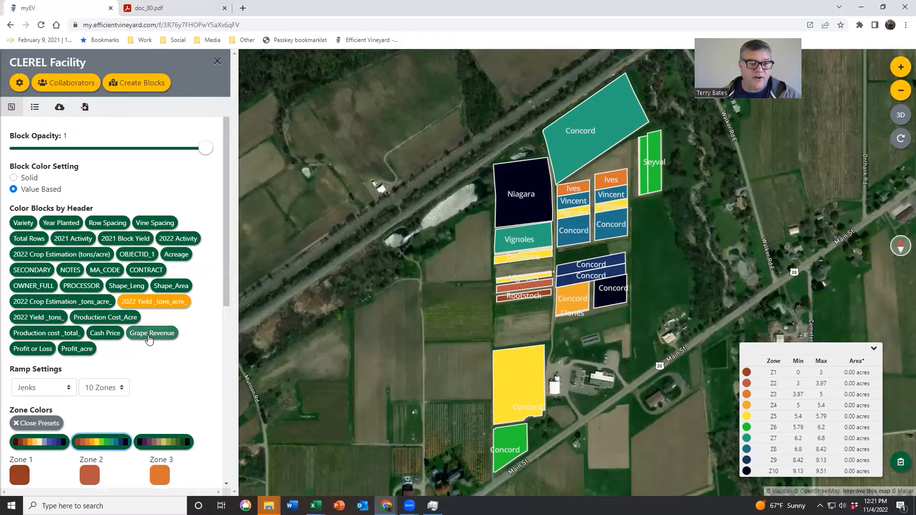
Step: Color the CLEREL Facility blocks by the Profit or Loss header with the same preset and label them with their Profit or Loss values
left_click(32, 350)
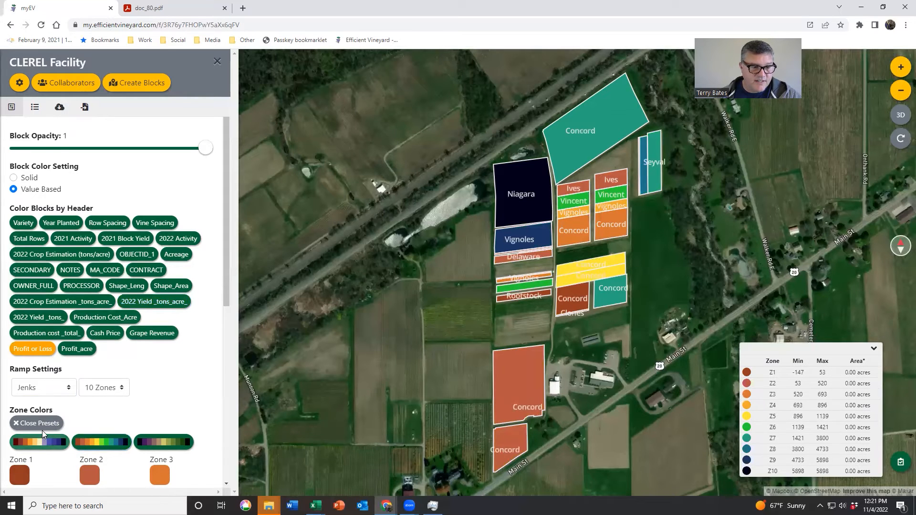
left_click(101, 441)
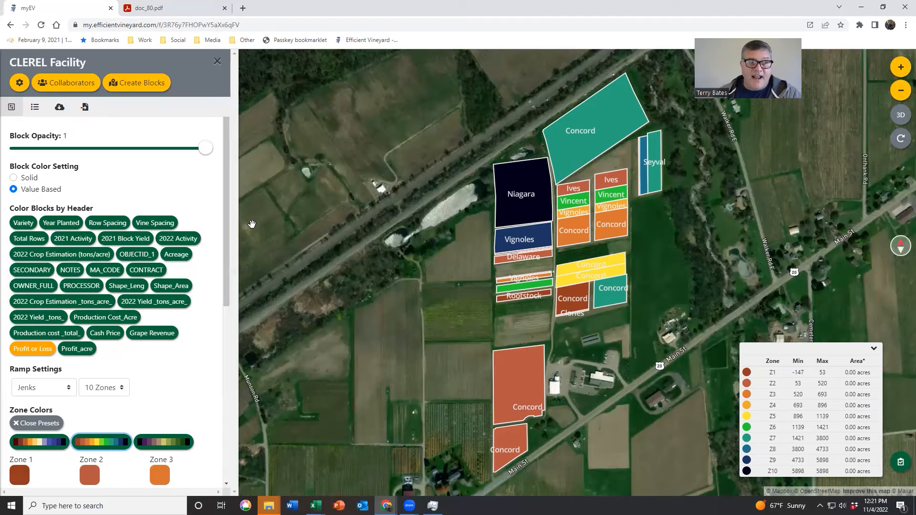
left_click_drag(225, 226, 223, 400)
left_click(48, 461)
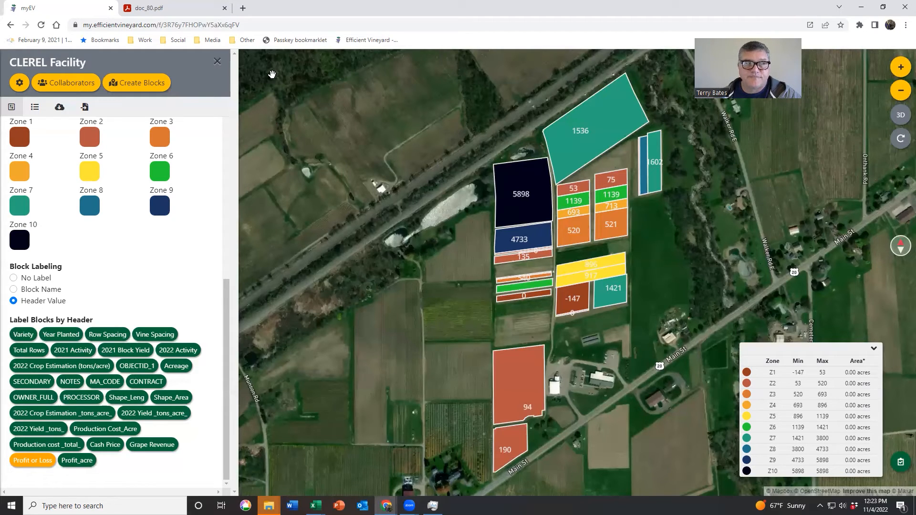
Step: Put away the facility settings and open the Copy_Yield 2022 dataset from the 2022 Economic Analysis folder
left_click(217, 61)
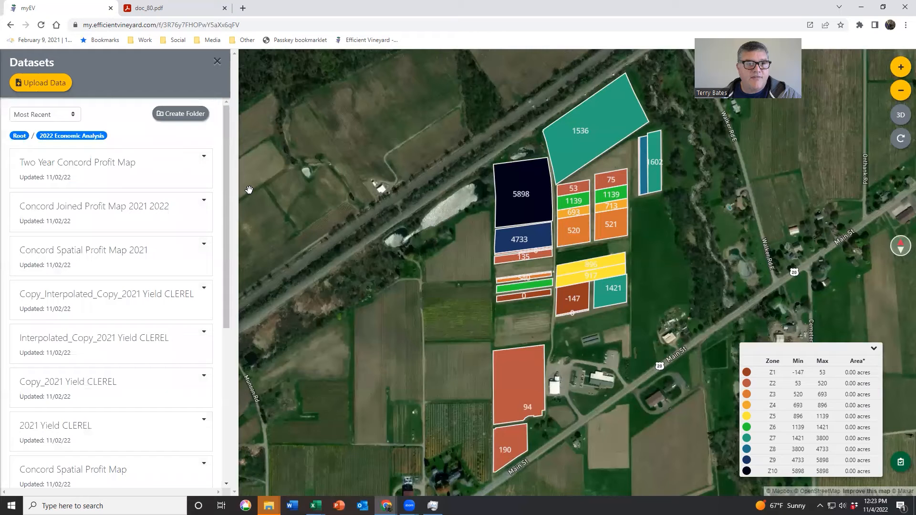
scroll(157, 228, "down", 5)
scroll(157, 228, "down", 2)
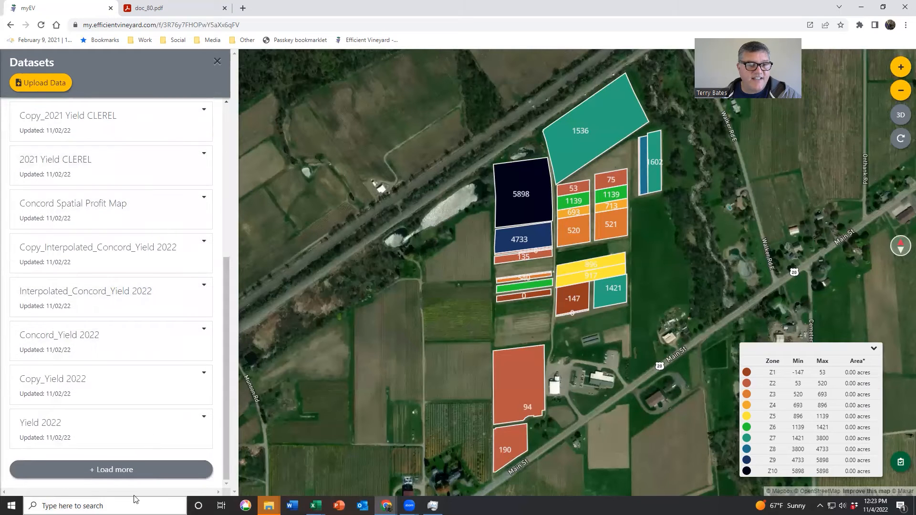
left_click(112, 394)
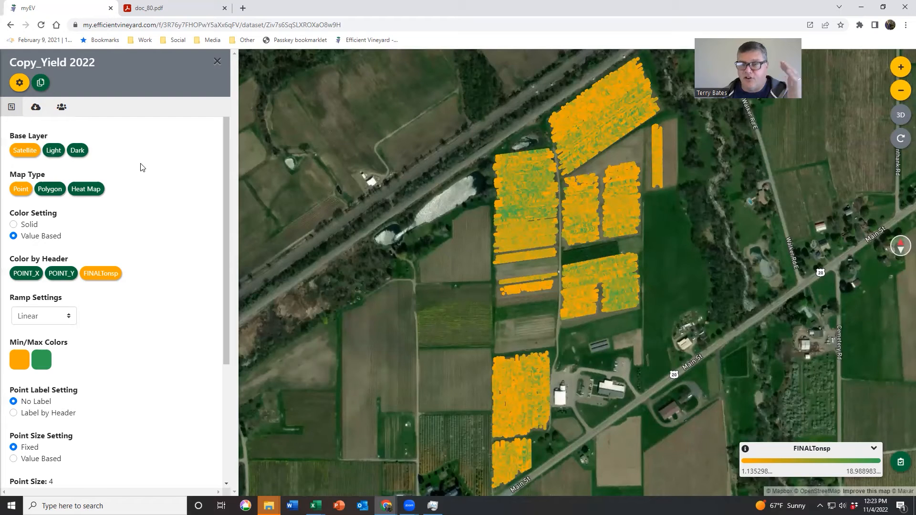
Step: Return to the dataset list and display the Copy_Interpolated_Concord_Yield 2022 dataset on the map
left_click(217, 62)
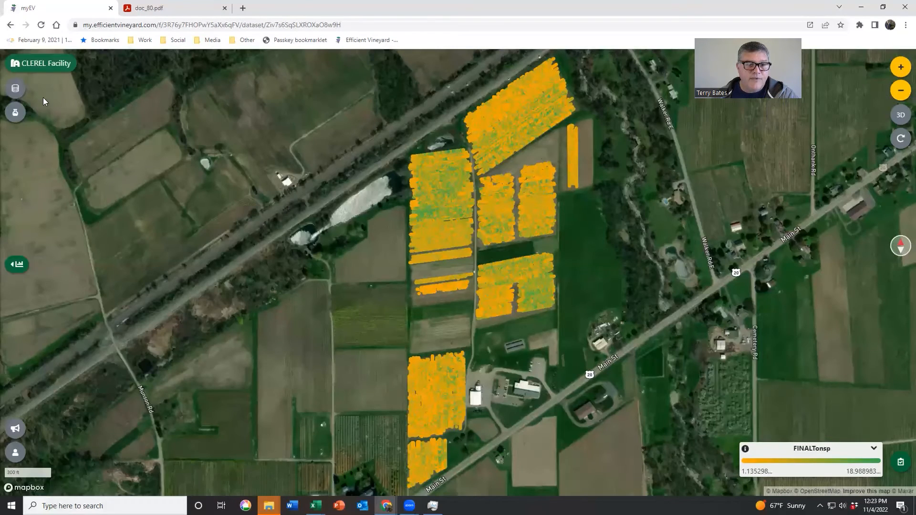
left_click(15, 88)
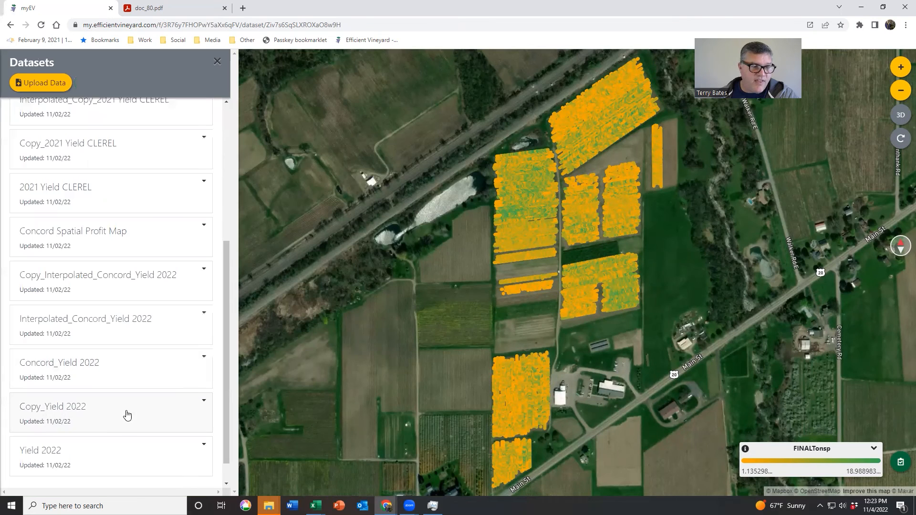
scroll(127, 415, "down", 1)
left_click(113, 263)
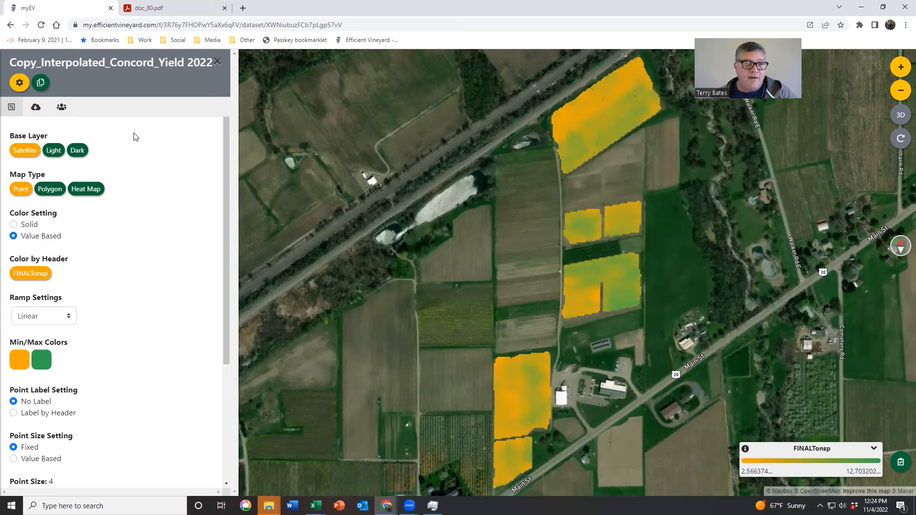
Step: Go back to the dataset list and display the Two Year Concord Profit Map
left_click(217, 62)
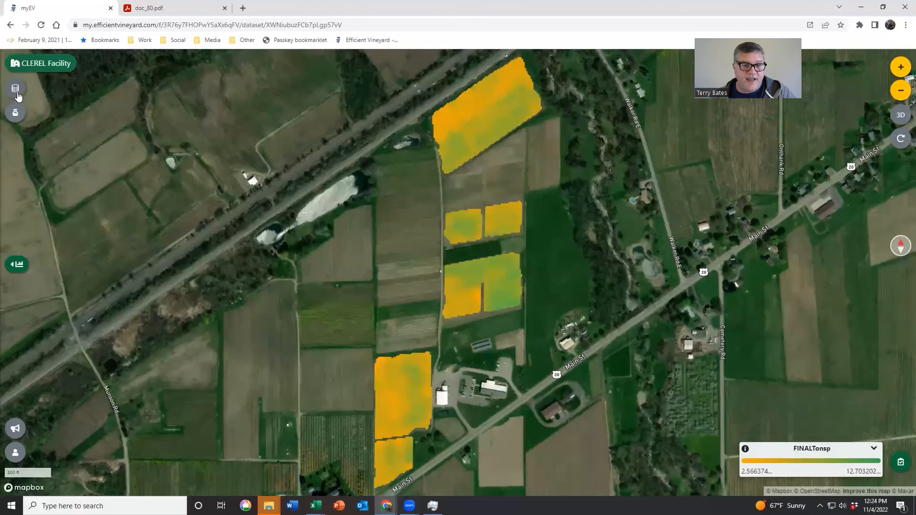
left_click(16, 90)
left_click(77, 171)
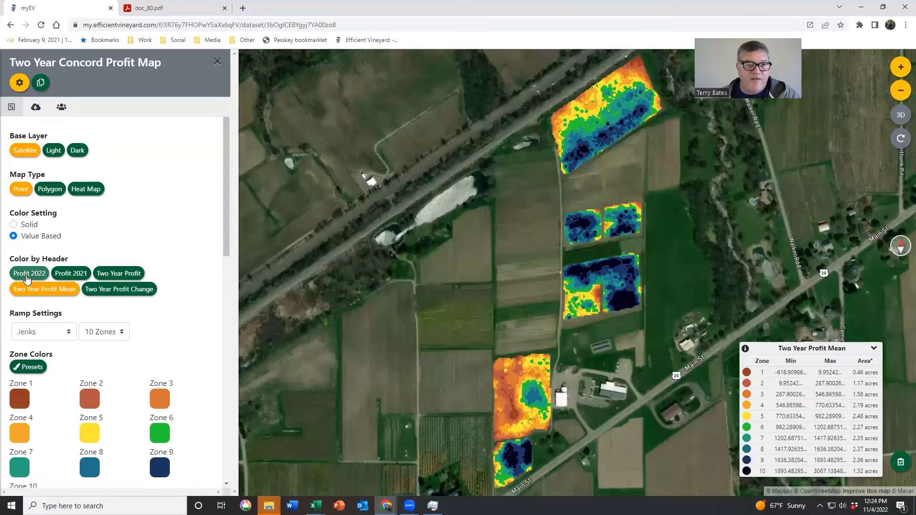
Step: Compare the Concord profit points colored by Profit 2022, Profit 2021 and Two Year Profit Mean, and show the dataset stats for the mean
left_click(28, 275)
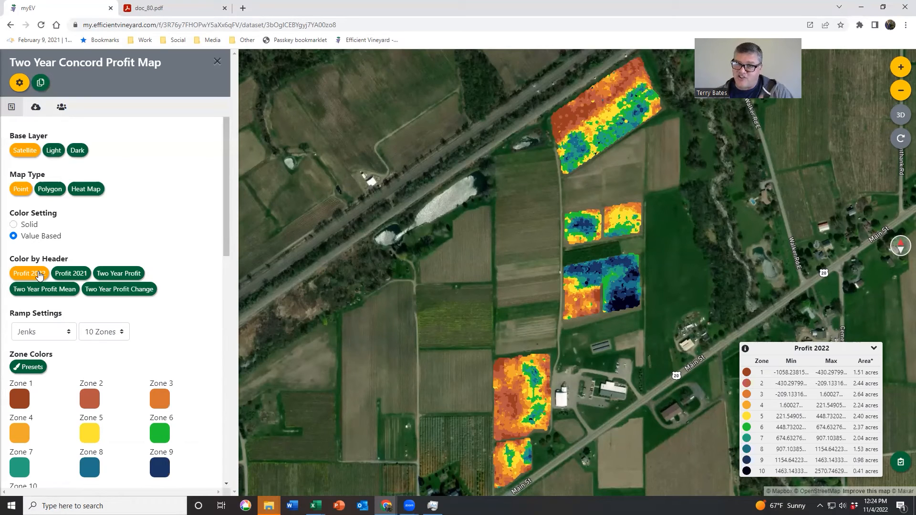
left_click(71, 275)
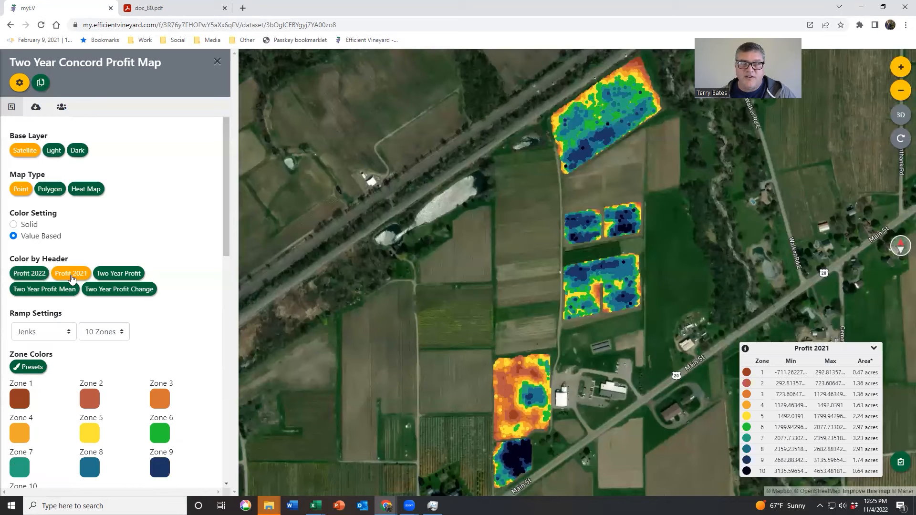
left_click(32, 275)
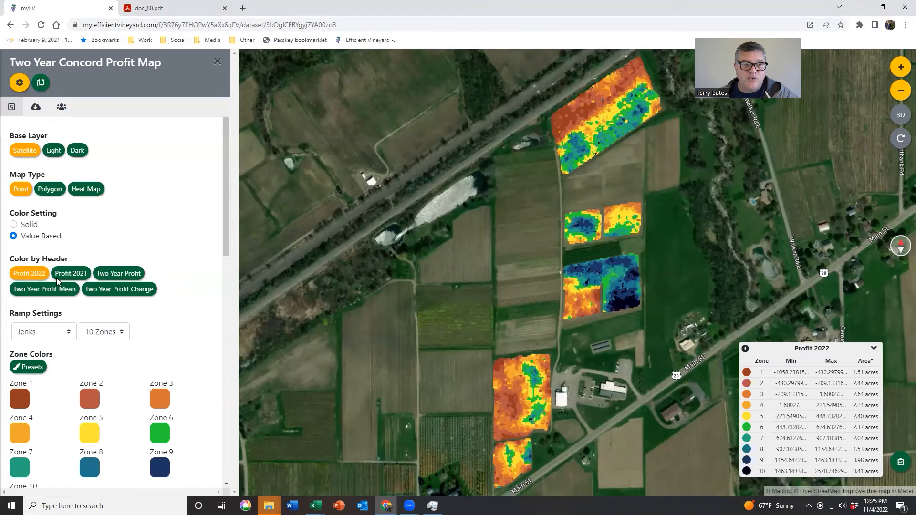
left_click(44, 289)
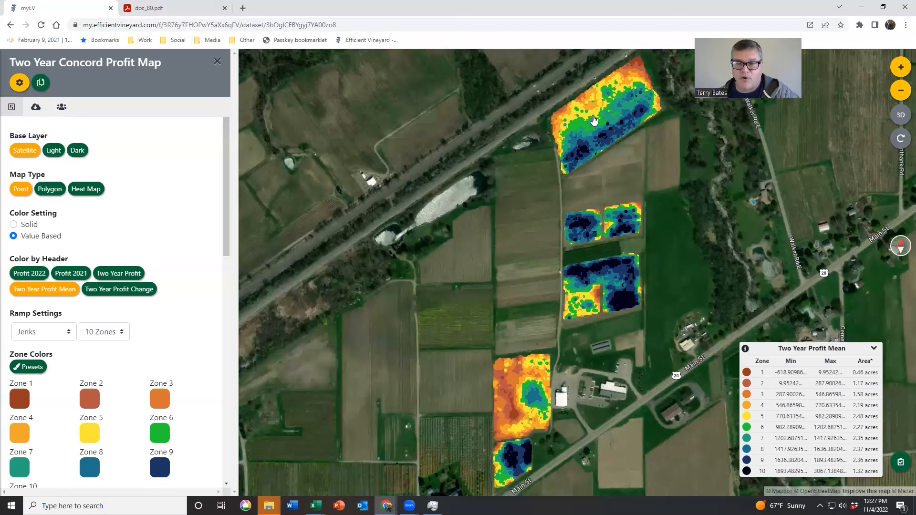
left_click(745, 349)
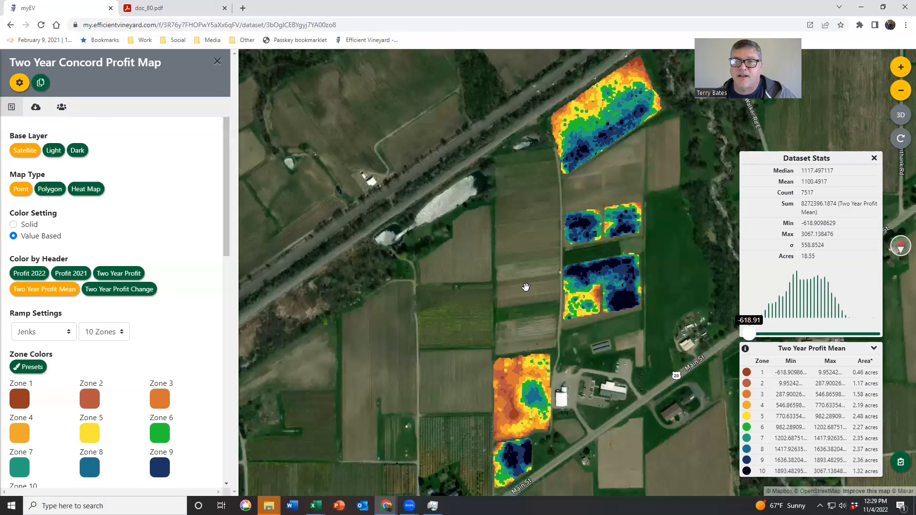
Step: Hide the Two Year Concord Profit Map settings and open the feedback form with its help video link
left_click(217, 61)
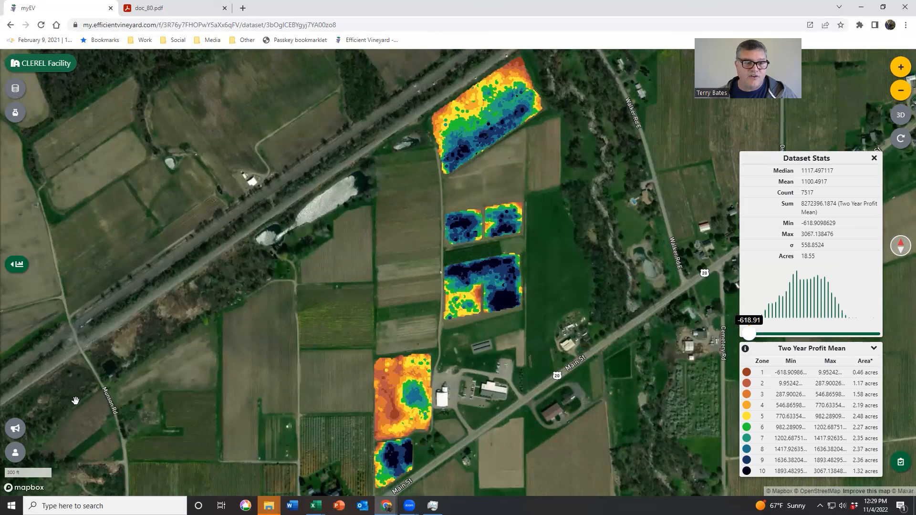
left_click(16, 431)
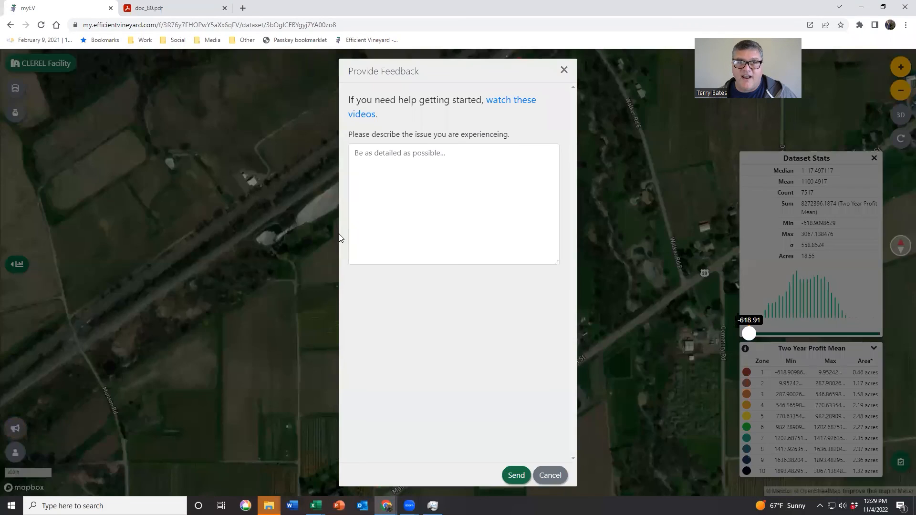